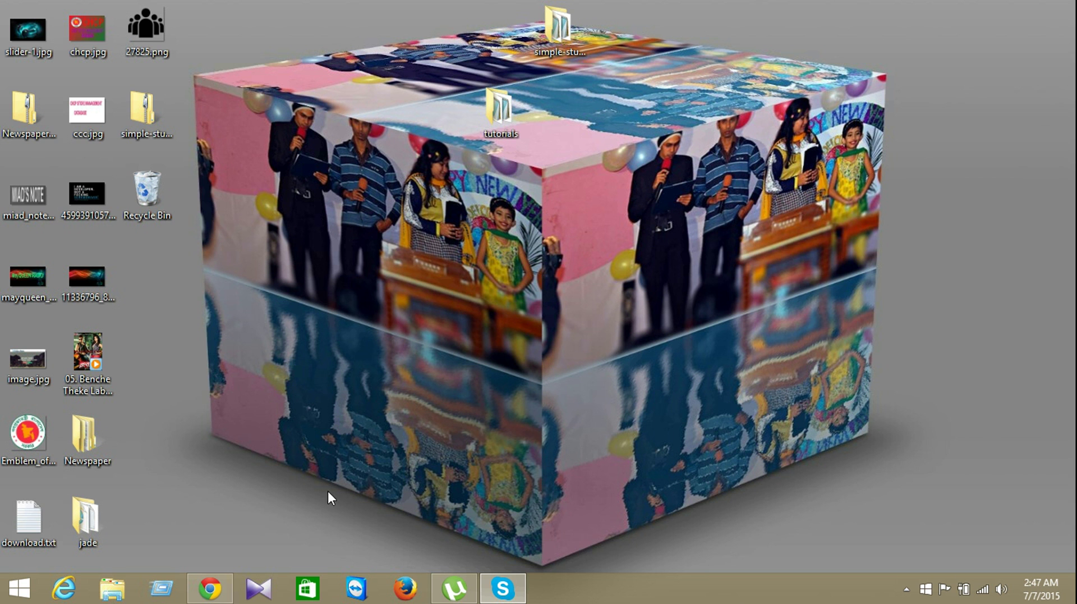
# Bring back the Coders Unite site in Chrome and view, then close, its page source
pyautogui.click(210, 587)
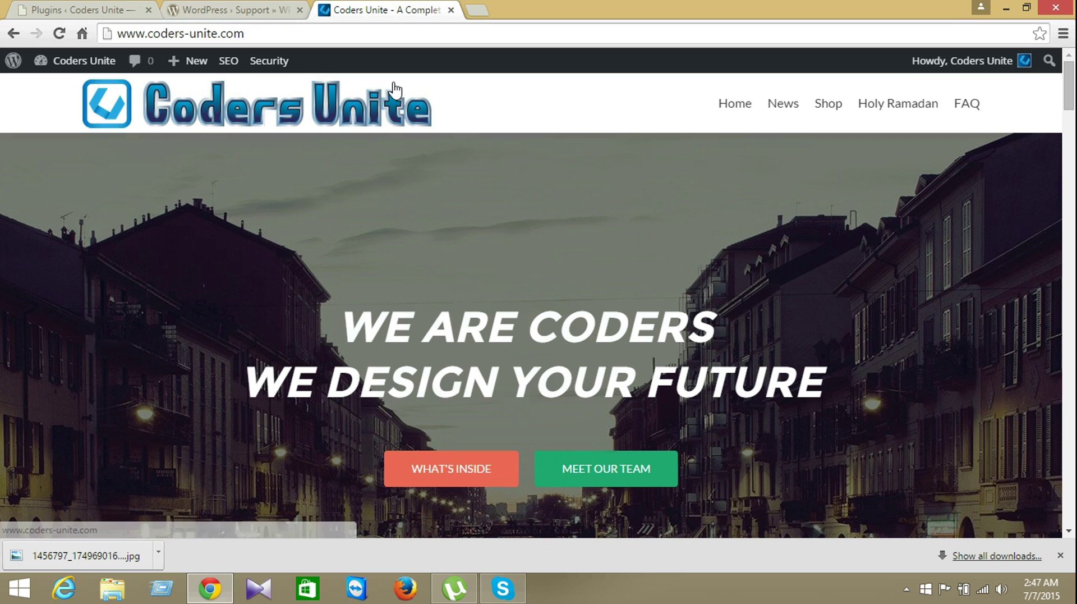
pyautogui.rightClick(627, 126)
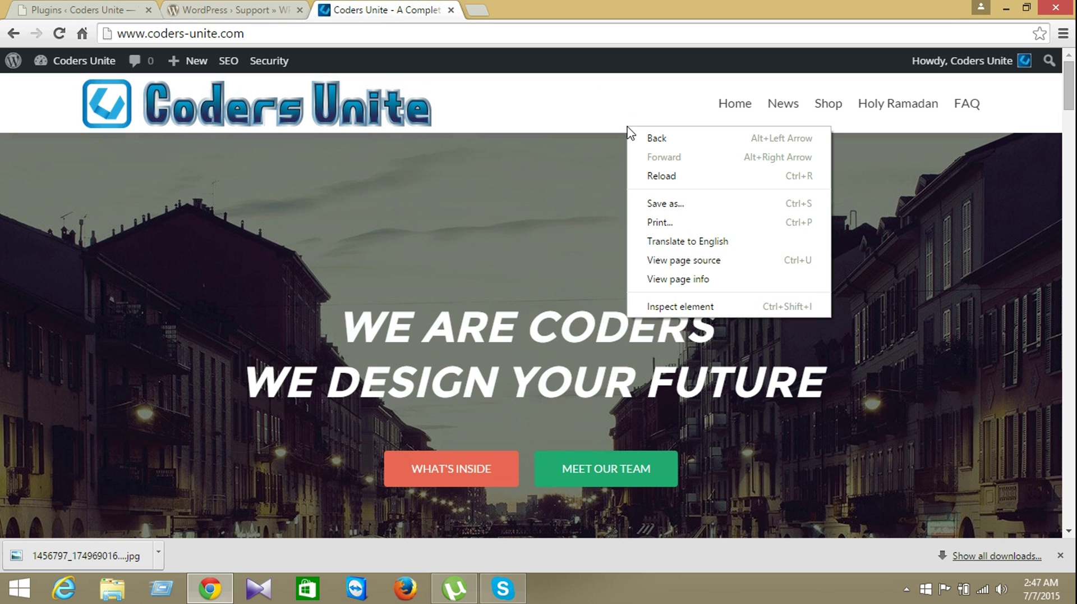
pyautogui.click(686, 264)
pyautogui.middleClick(607, 12)
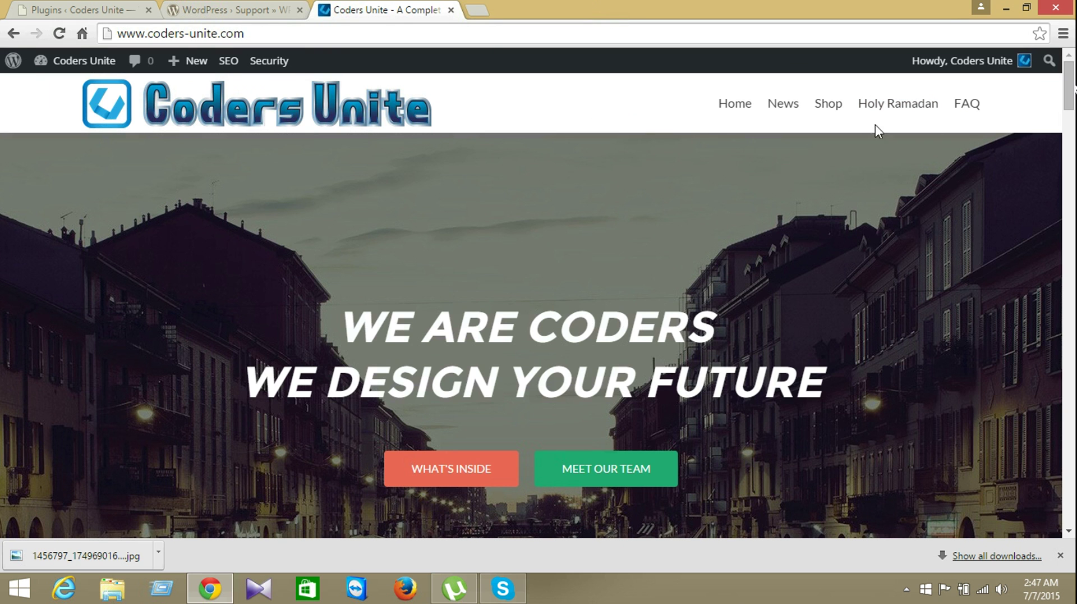
# Browse the Shop and Holy Ramadan timetable pages, then return to the home page
pyautogui.click(826, 107)
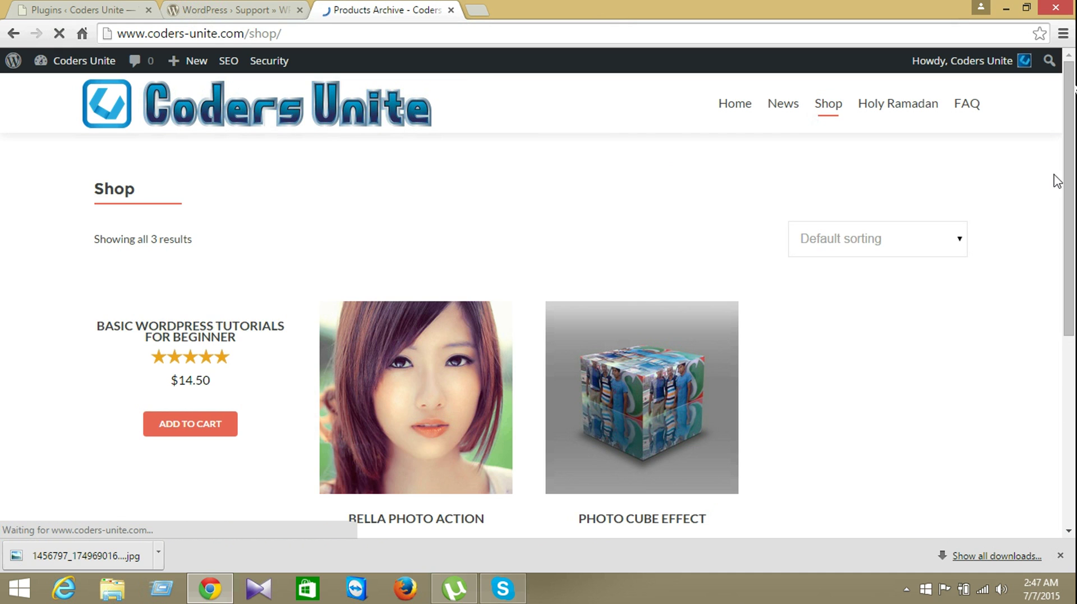
pyautogui.scroll(-2, 1075, 171)
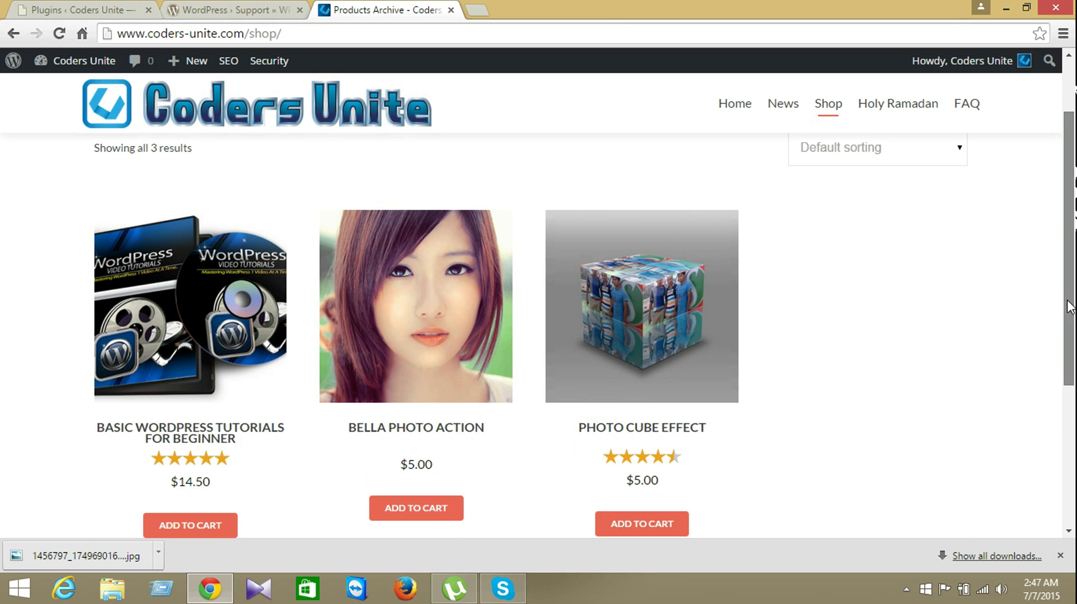
pyautogui.scroll(-2, 1069, 345)
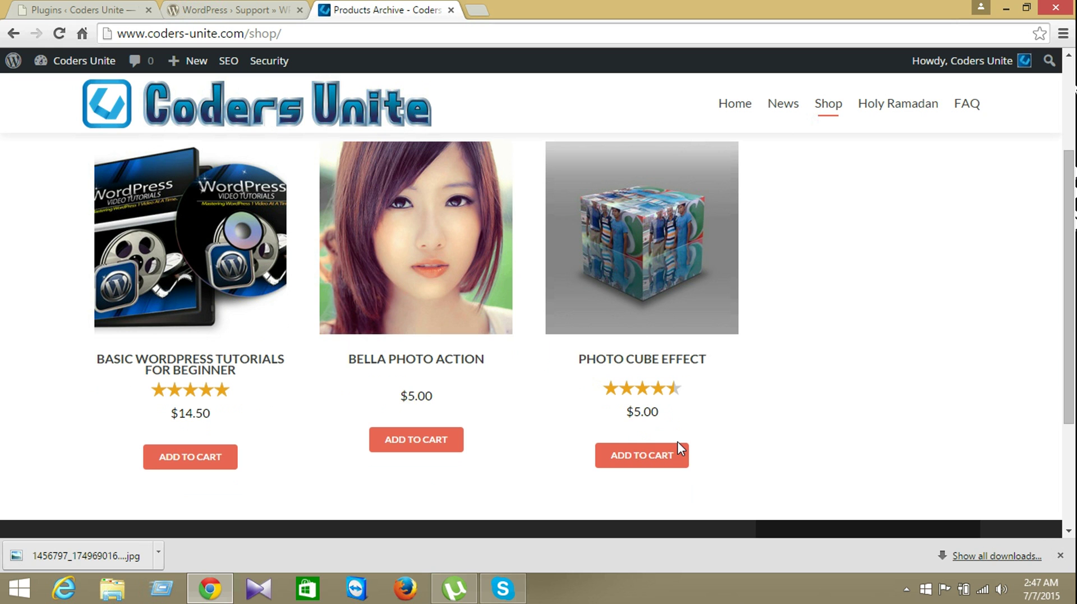
pyautogui.click(872, 110)
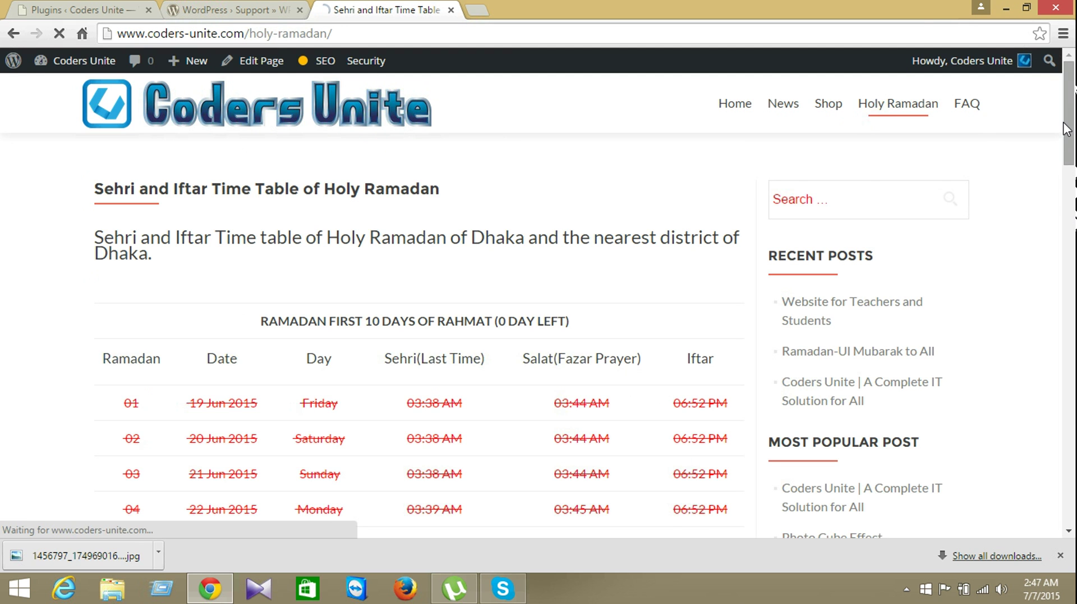
pyautogui.scroll(-4, 1068, 128)
pyautogui.scroll(4, 1069, 123)
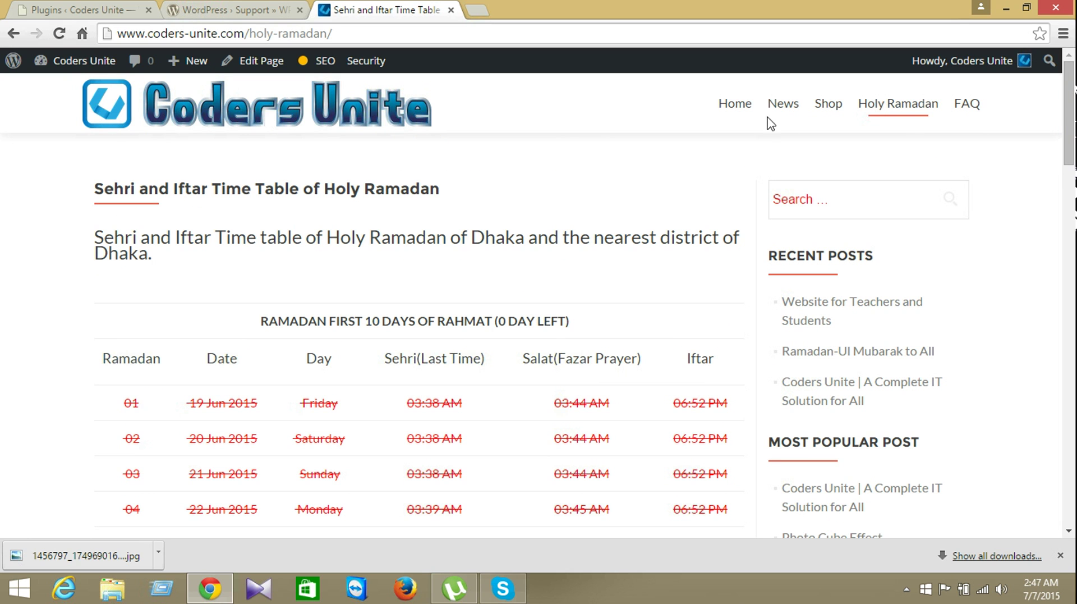
pyautogui.click(744, 117)
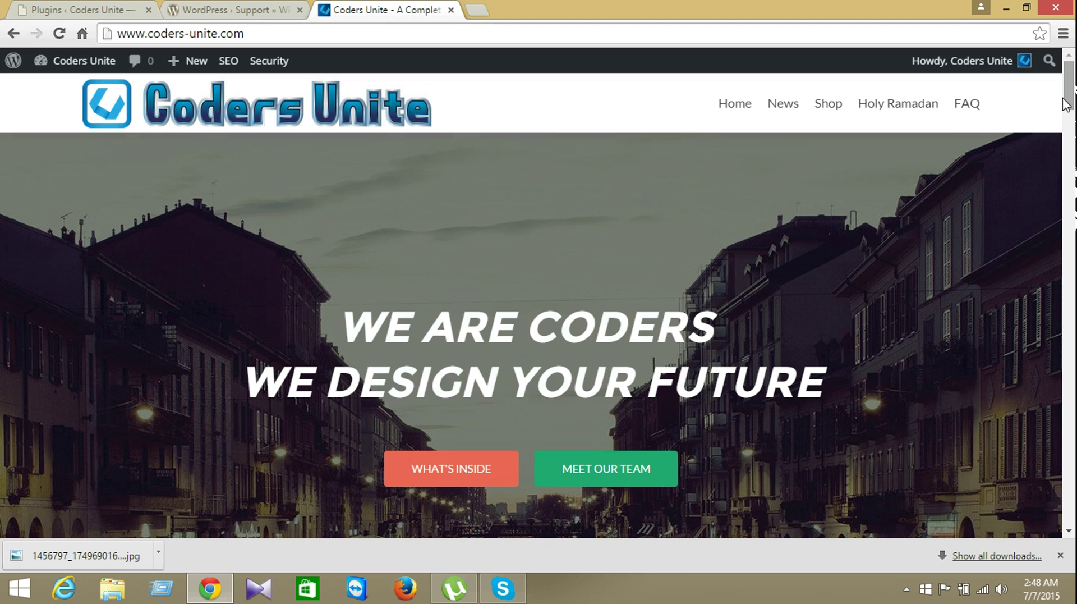
# Go from the Plugins admin tab through the Dashboard to Plugins > Add New
pyautogui.moveTo(1065, 104); pyautogui.dragTo(1068, 151)
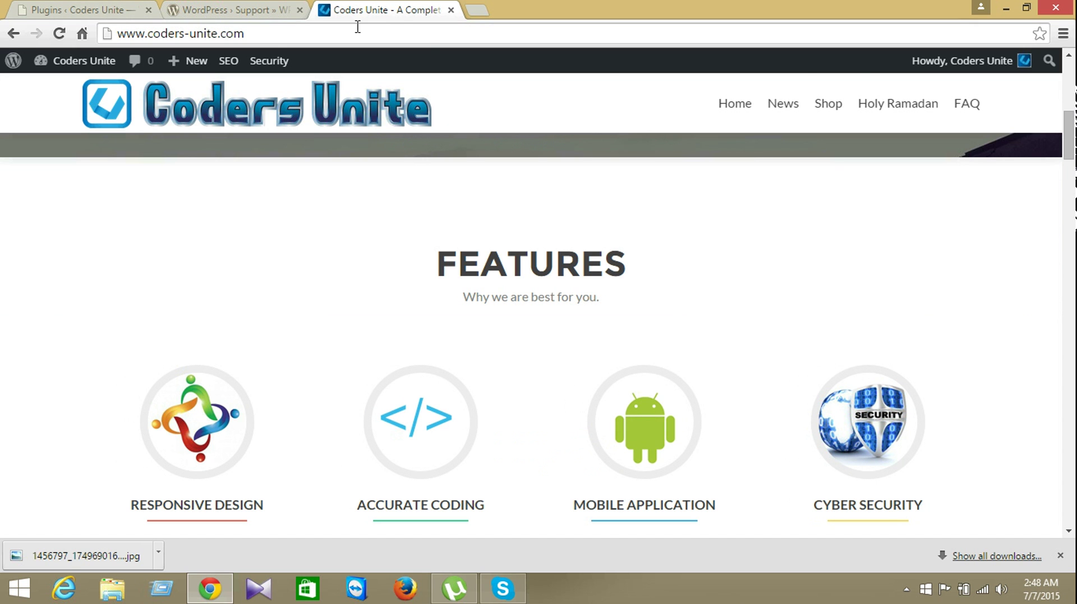
pyautogui.click(40, 10)
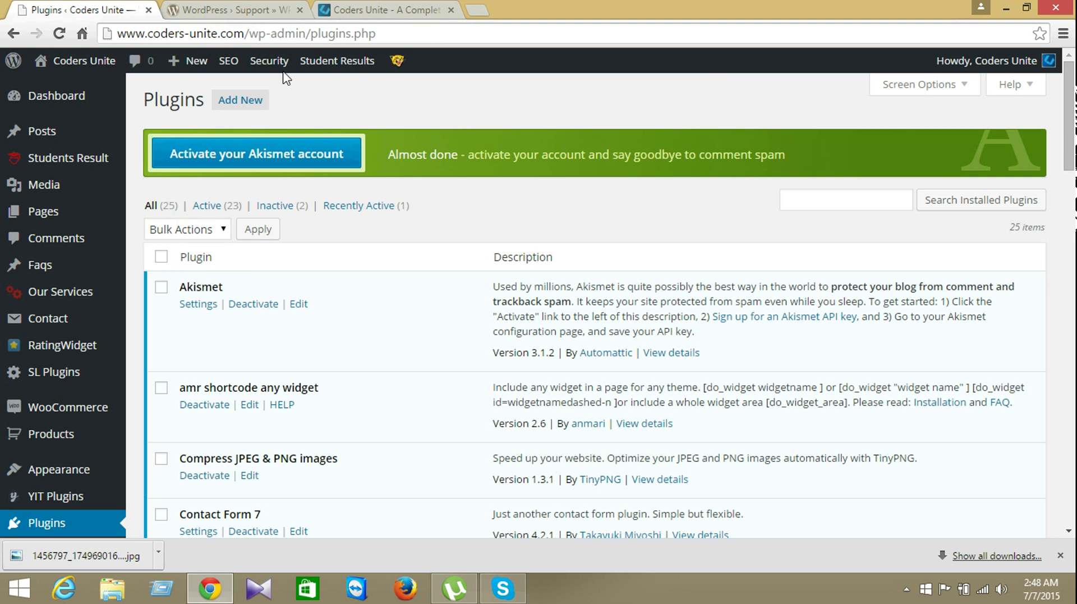
pyautogui.click(76, 101)
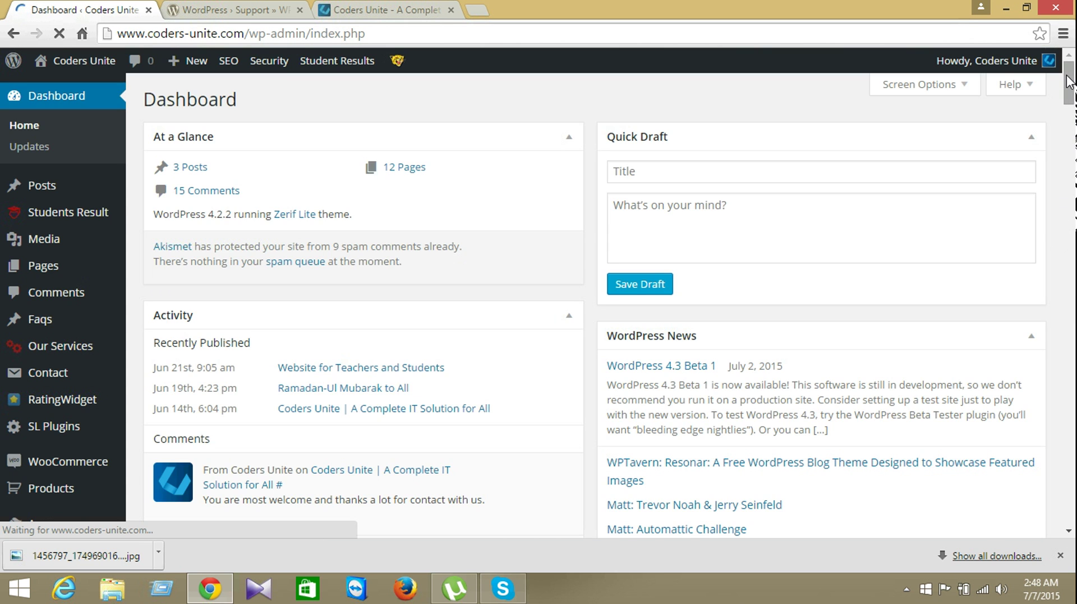
pyautogui.moveTo(1069, 81); pyautogui.dragTo(1068, 124)
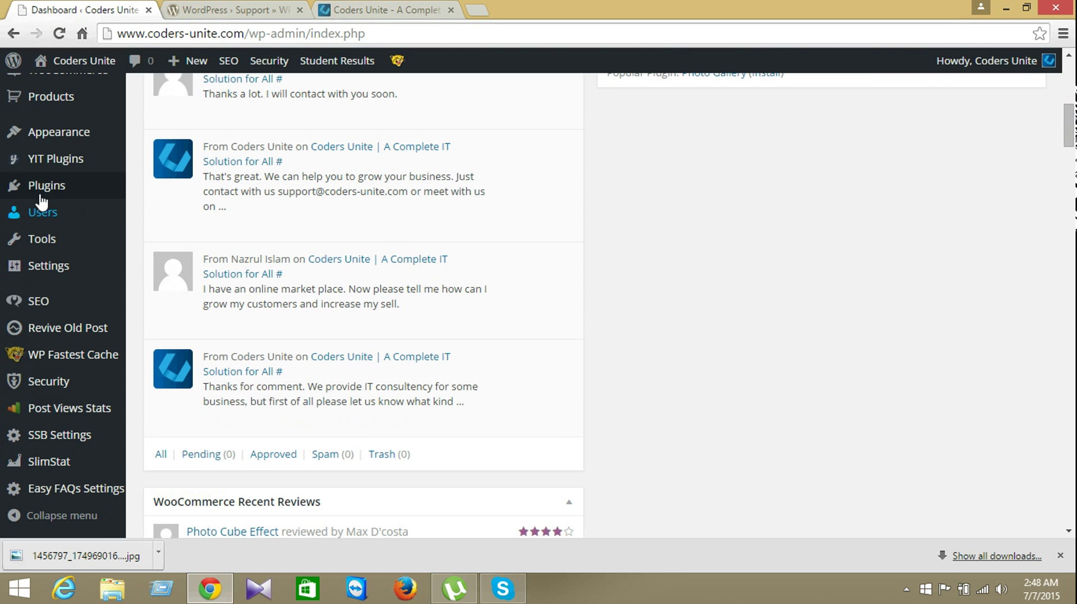
pyautogui.moveTo(86, 196)
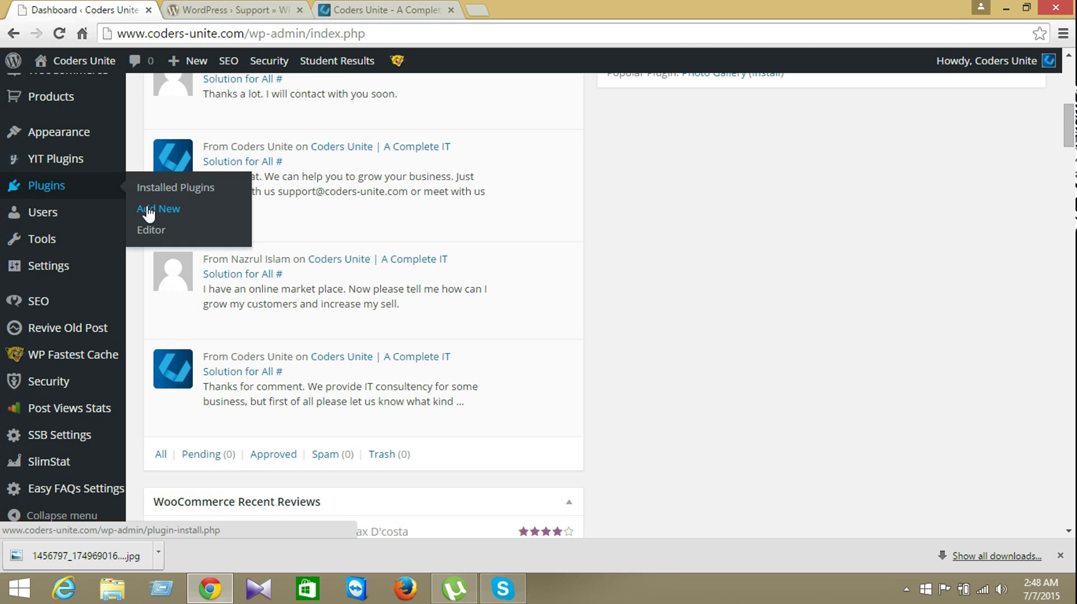
pyautogui.click(148, 210)
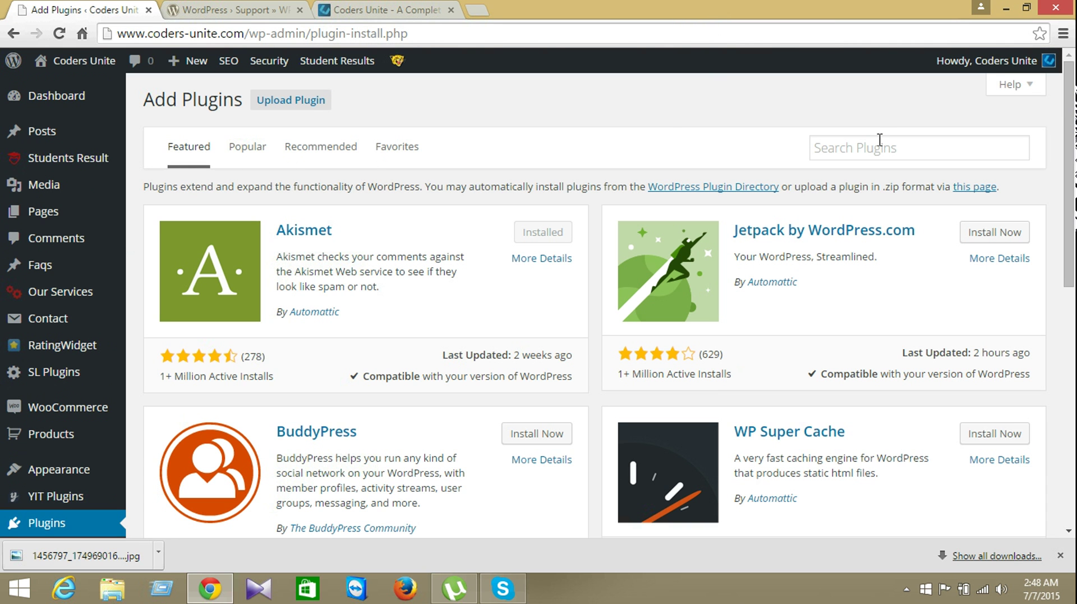
# Open the plugin upload form in a new tab and compare it with the WP Content Copy Protection page
pyautogui.rightClick(314, 110)
pyautogui.click(323, 118)
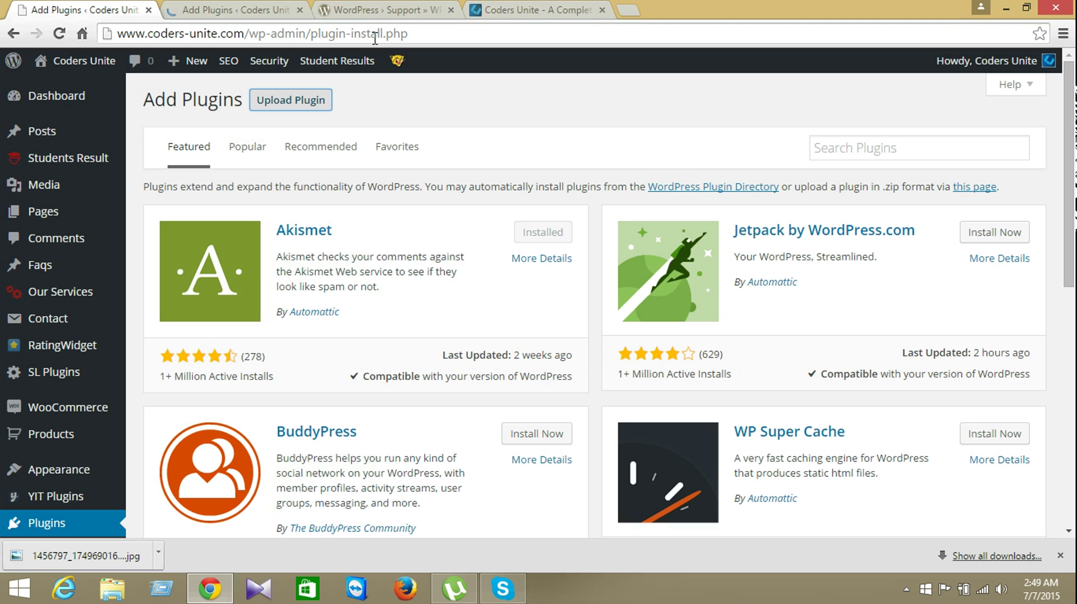
pyautogui.click(387, 10)
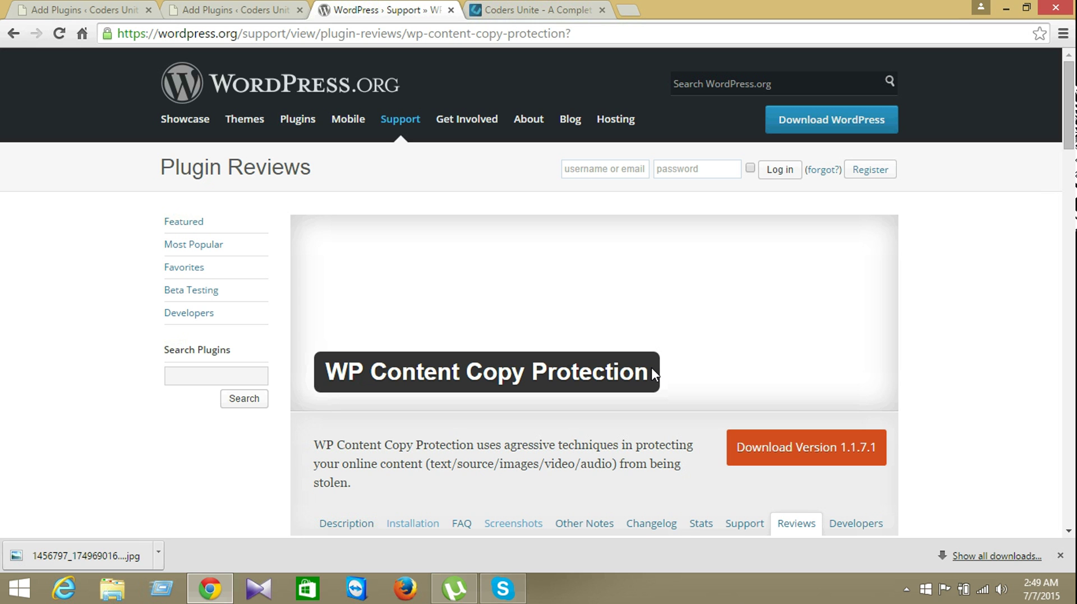
pyautogui.click(260, 8)
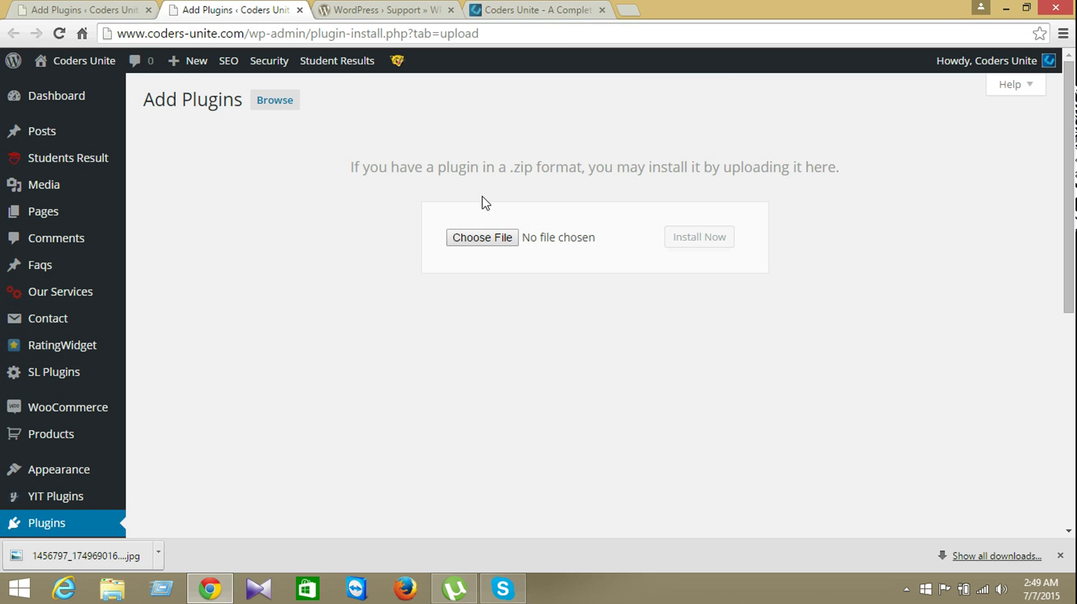
pyautogui.click(421, 9)
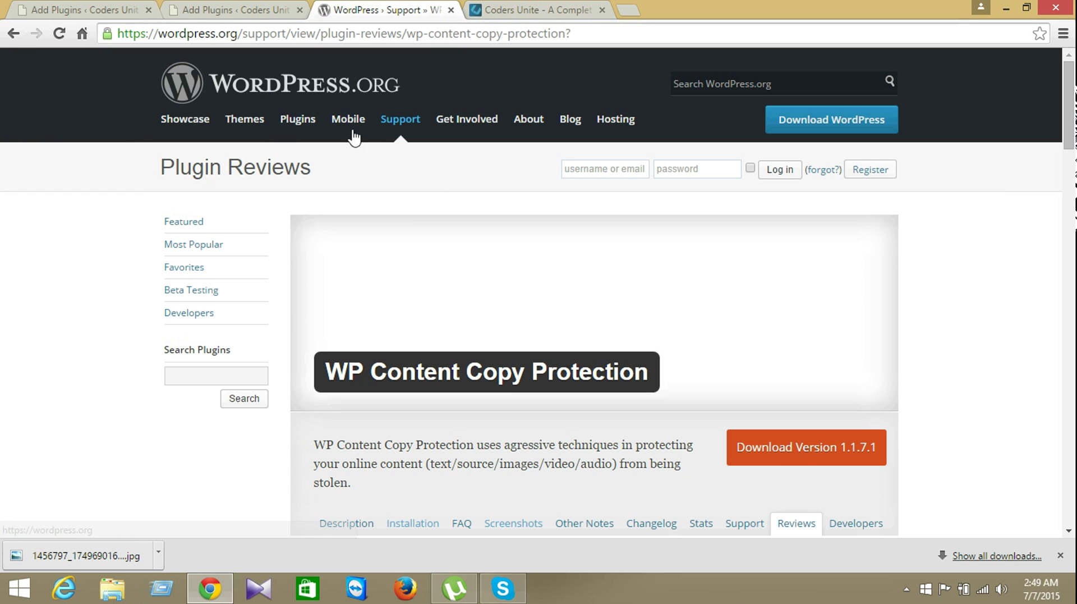
pyautogui.click(258, 15)
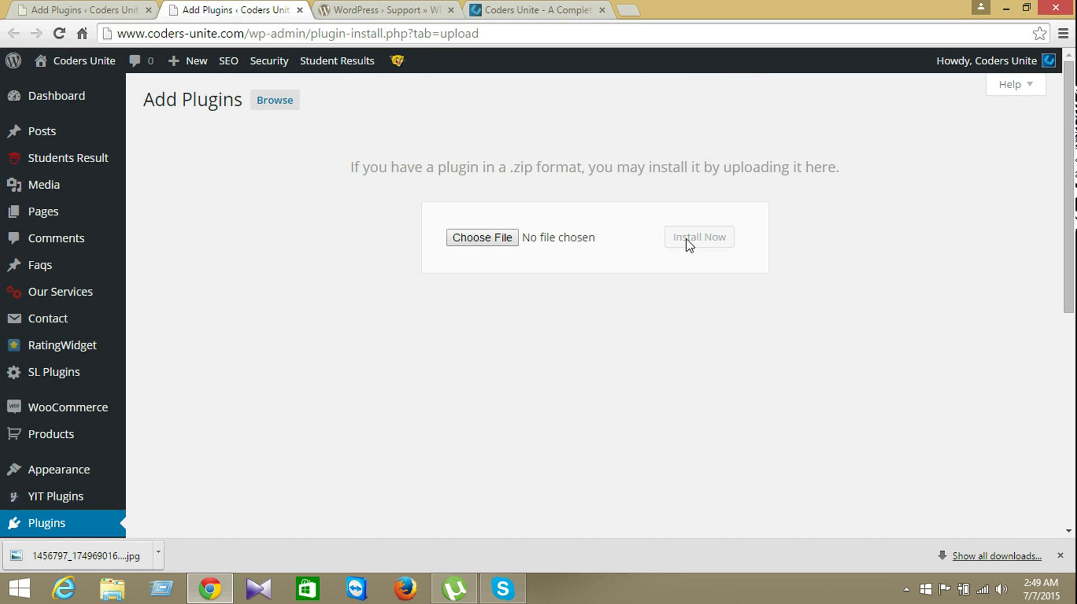
pyautogui.click(22, 8)
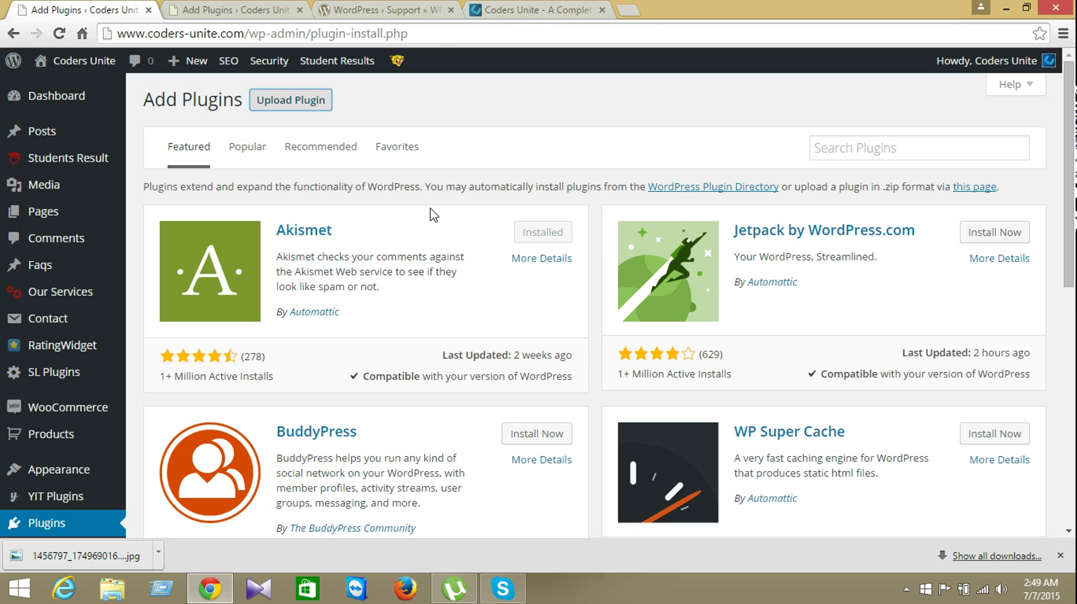
pyautogui.click(371, 10)
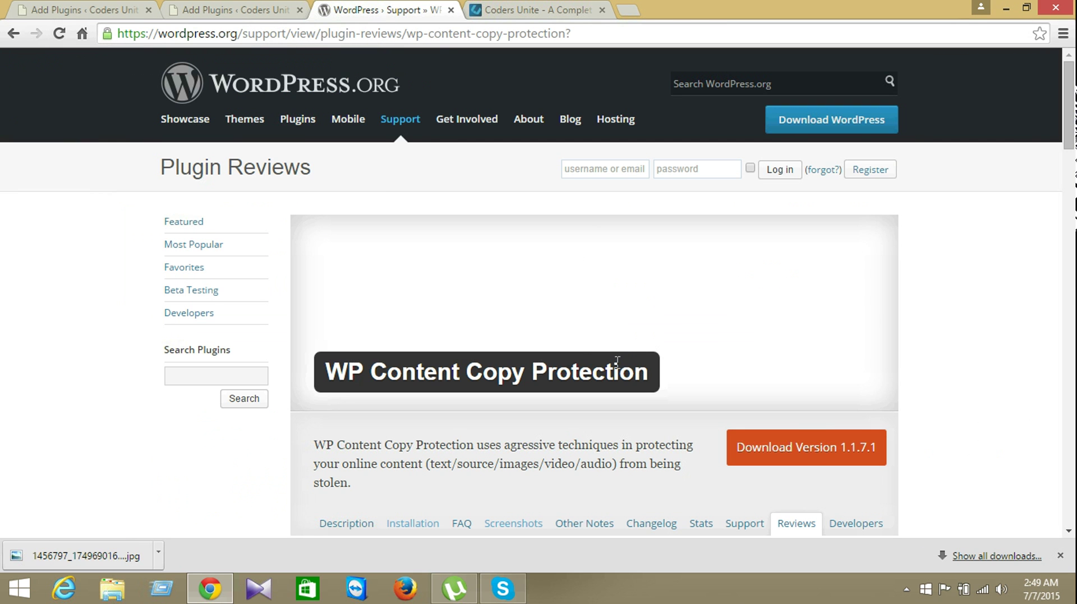
# Copy the 'WP Content Copy Protection' title and search for it in Add Plugins
pyautogui.moveTo(652, 376); pyautogui.dragTo(326, 373)
pyautogui.rightClick(336, 370)
pyautogui.click(348, 380)
pyautogui.click(115, 10)
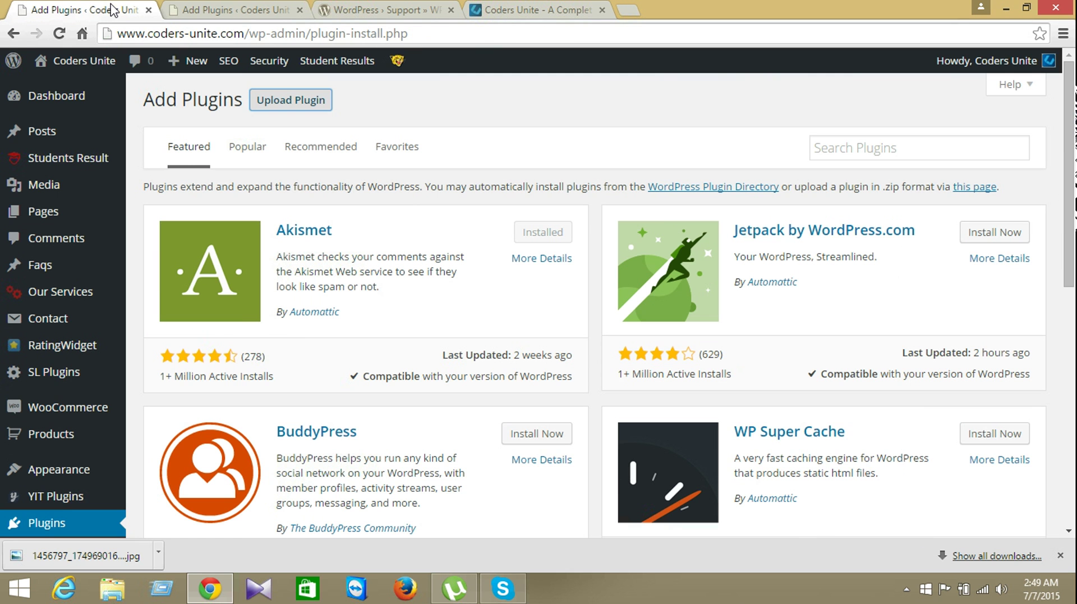
pyautogui.click(964, 155)
pyautogui.hotkey('ctrl', 'v')
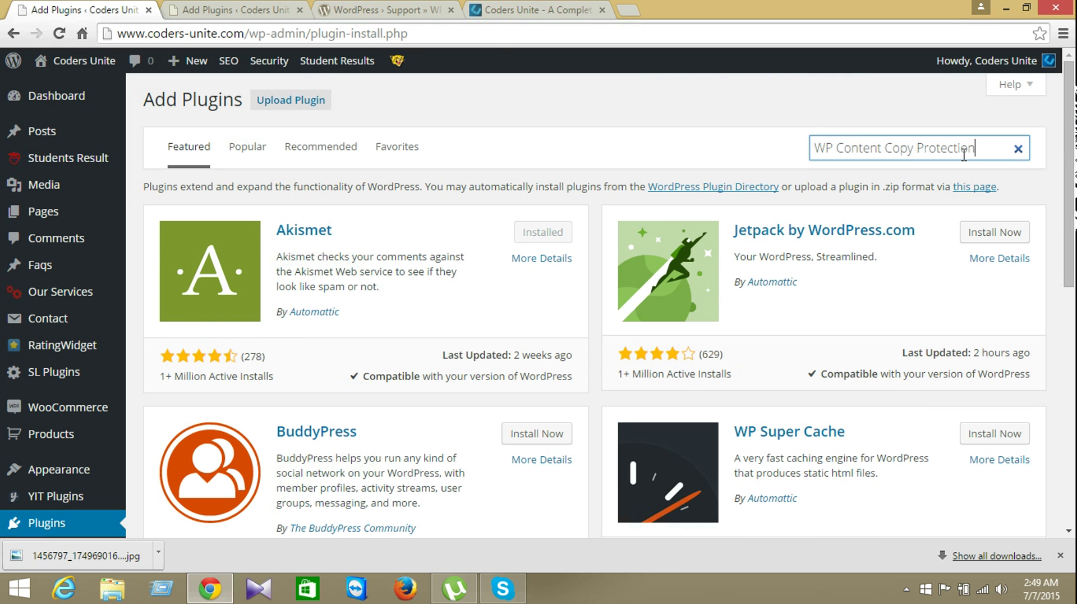
pyautogui.press('Return')
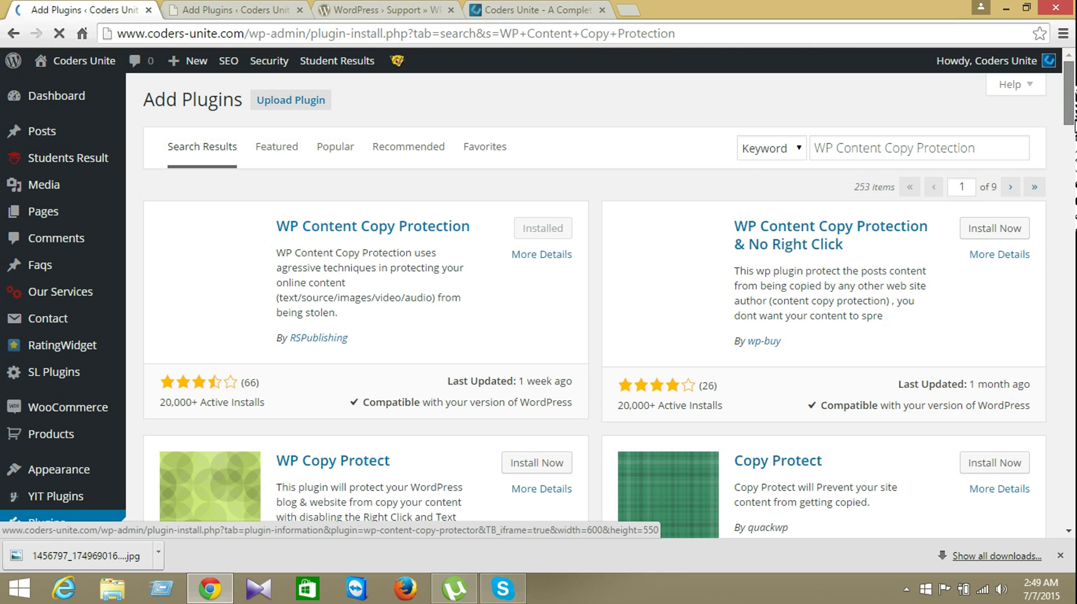
pyautogui.scroll(-4, 897, 177)
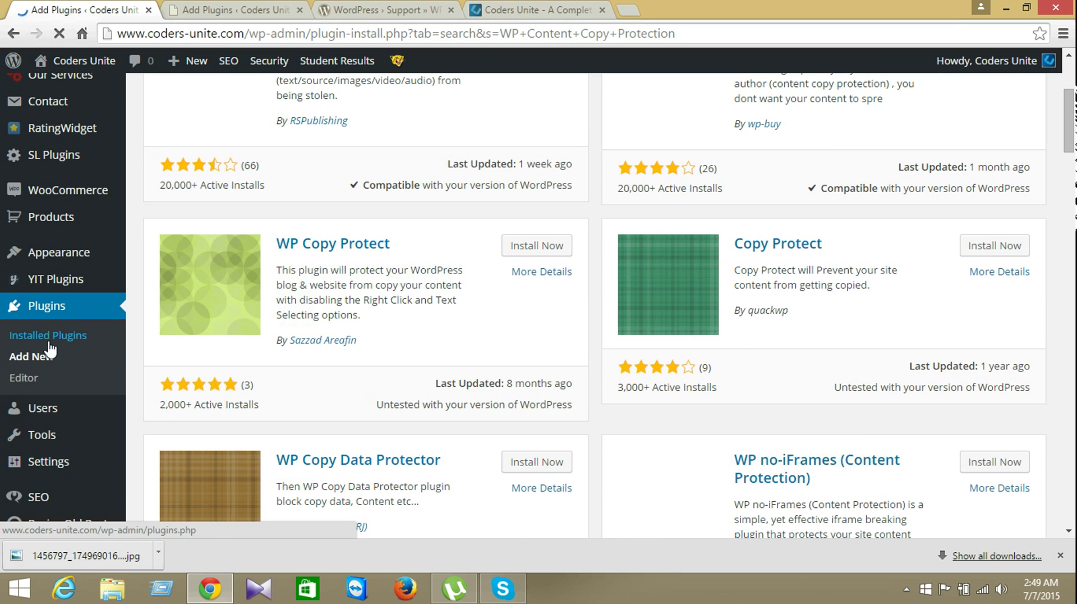
# Open Installed Plugins, verify the live homepage's source is still viewable, then return to the list
pyautogui.click(49, 342)
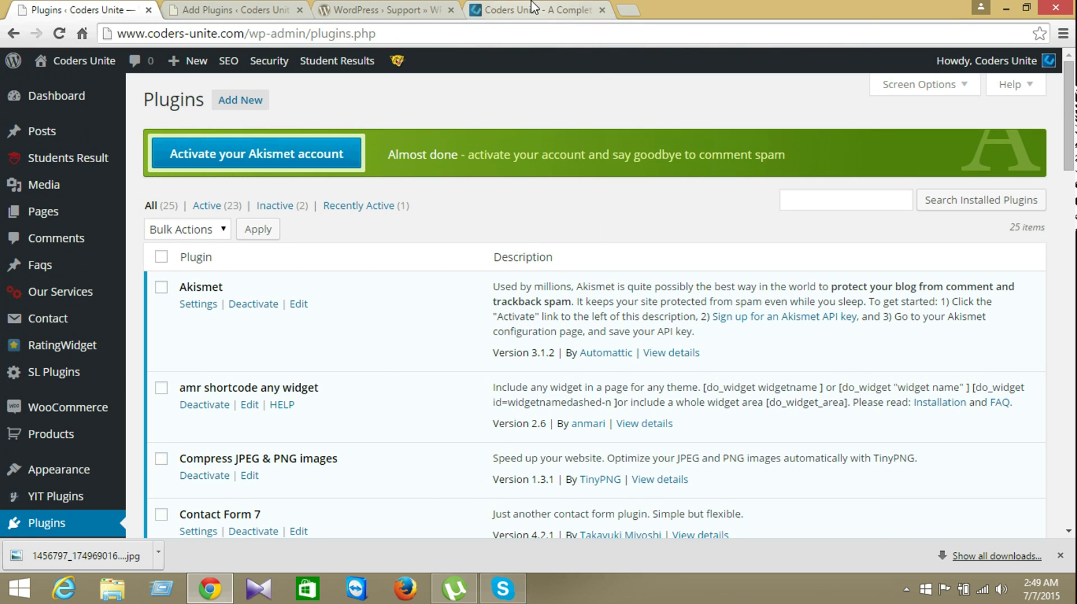
pyautogui.click(533, 10)
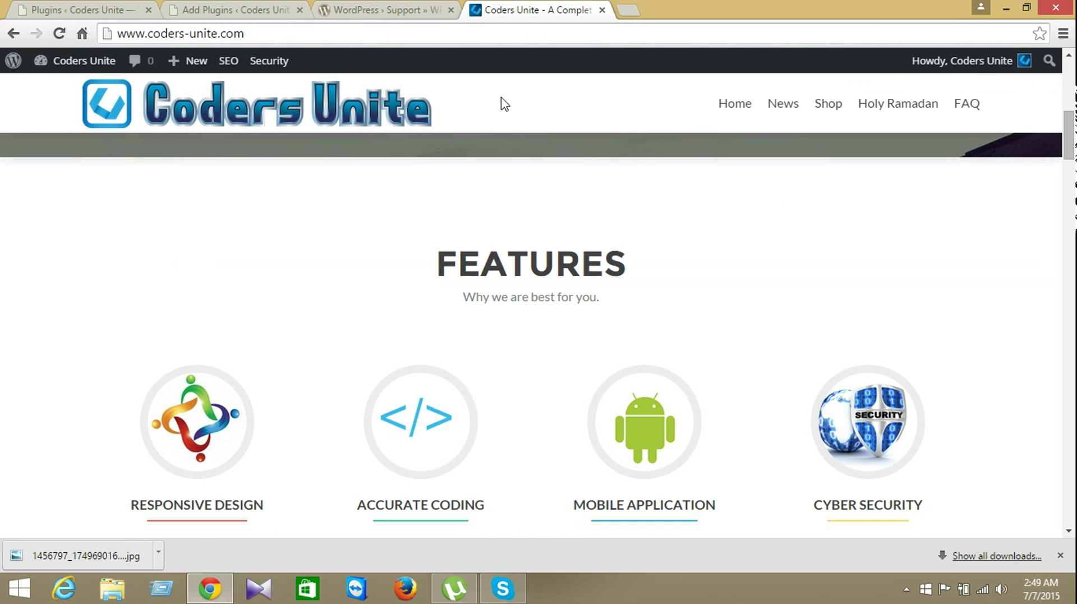
pyautogui.rightClick(401, 125)
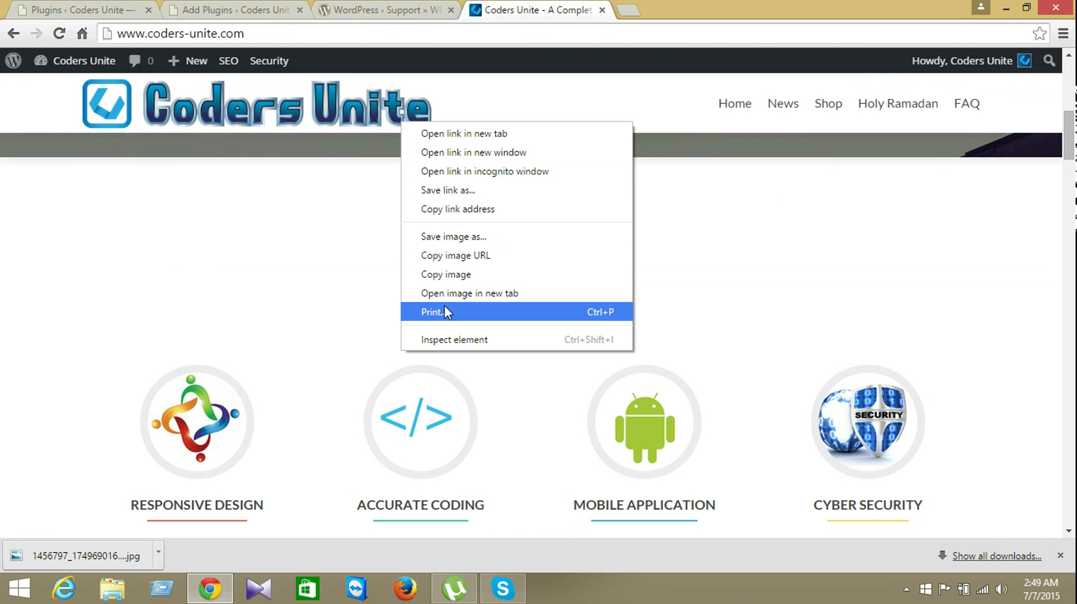
pyautogui.click(553, 85)
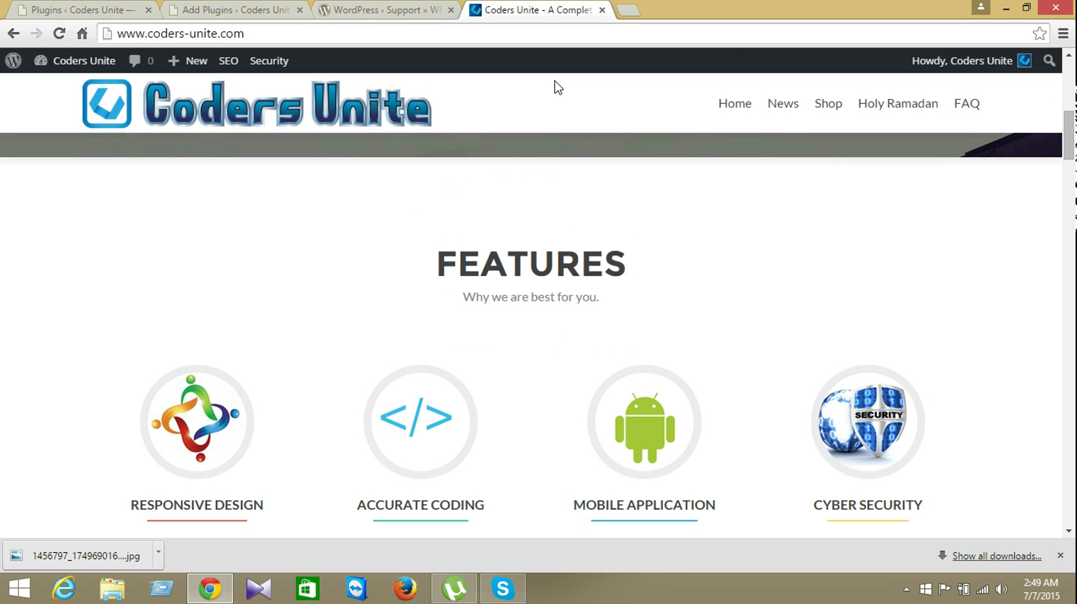
pyautogui.rightClick(554, 81)
pyautogui.click(617, 215)
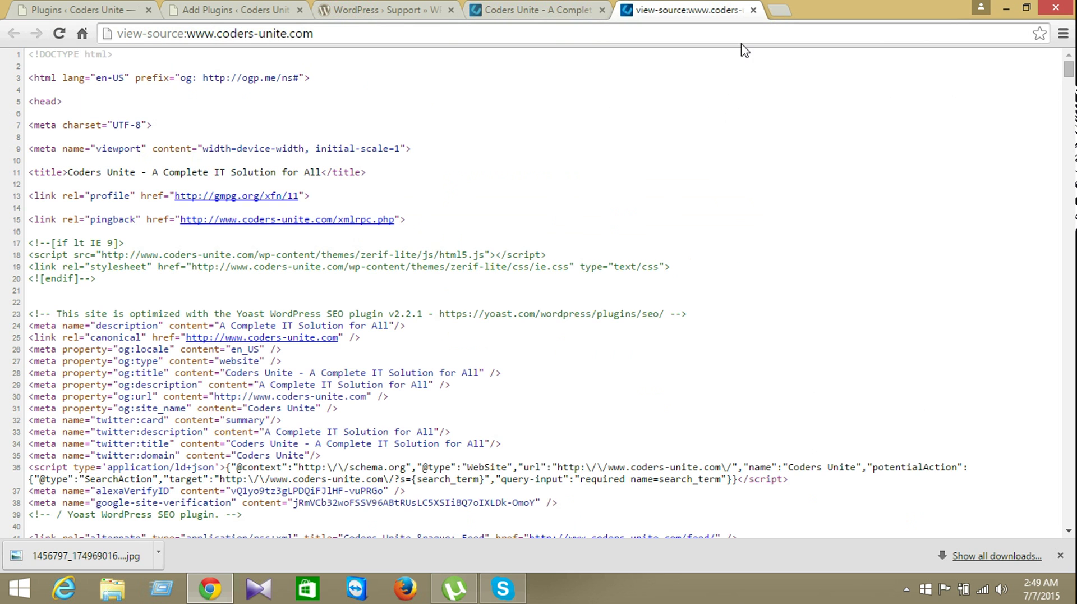
pyautogui.click(754, 10)
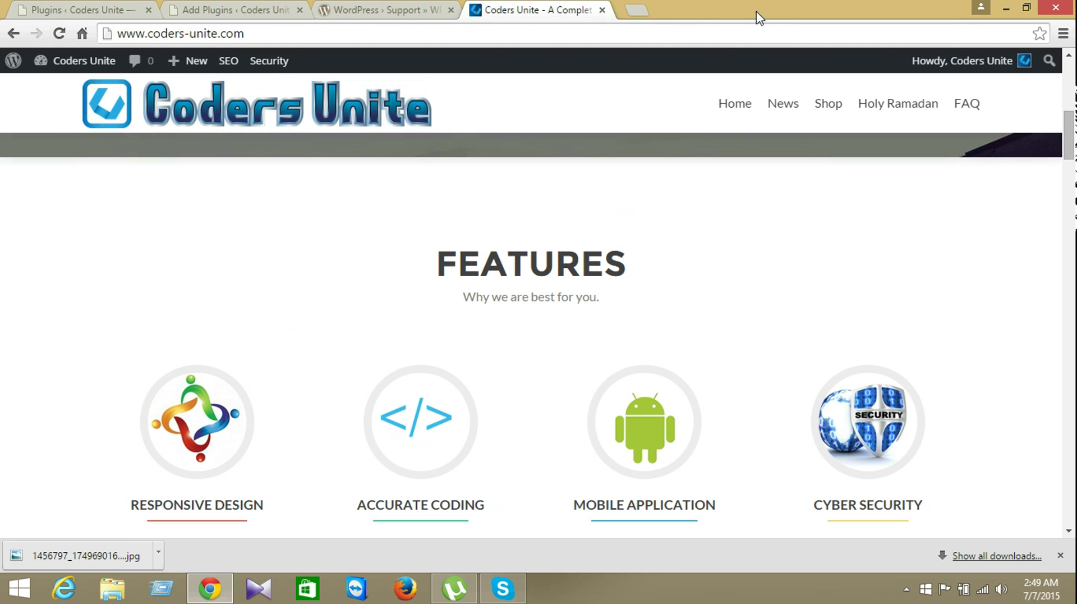
pyautogui.click(56, 13)
# Activate WP Content Copy Protection in the plugins list and go back to the live site
pyautogui.moveTo(1074, 113); pyautogui.dragTo(1074, 441)
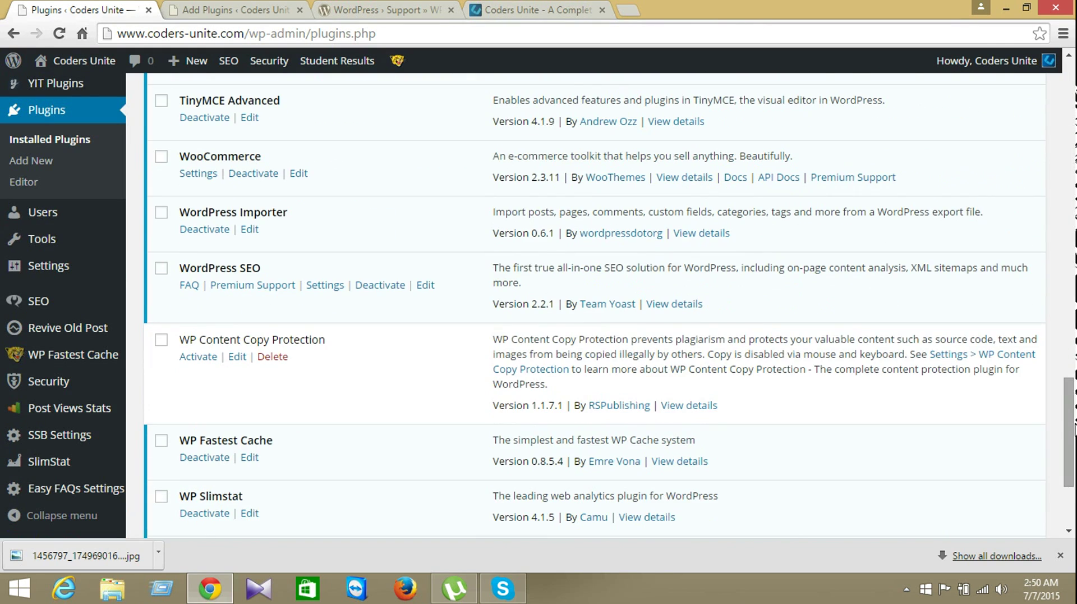
pyautogui.click(211, 362)
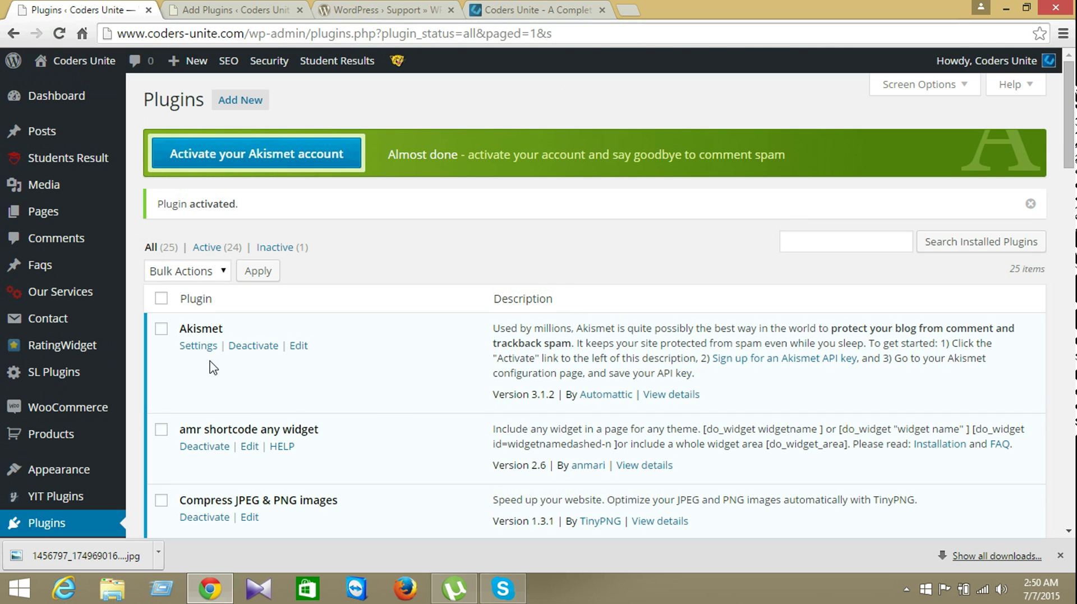
pyautogui.click(499, 10)
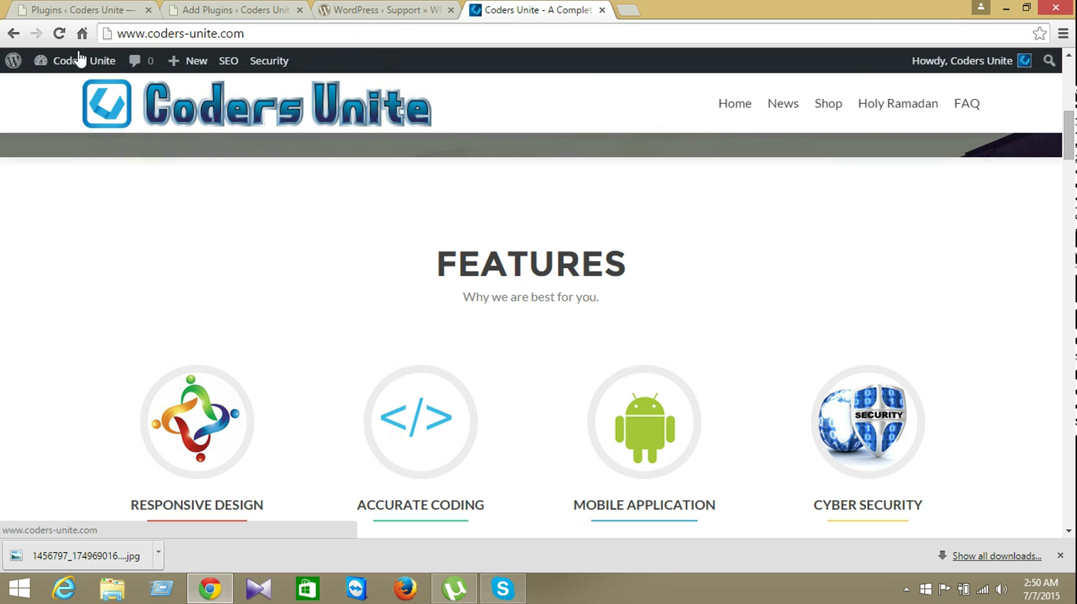
pyautogui.click(64, 39)
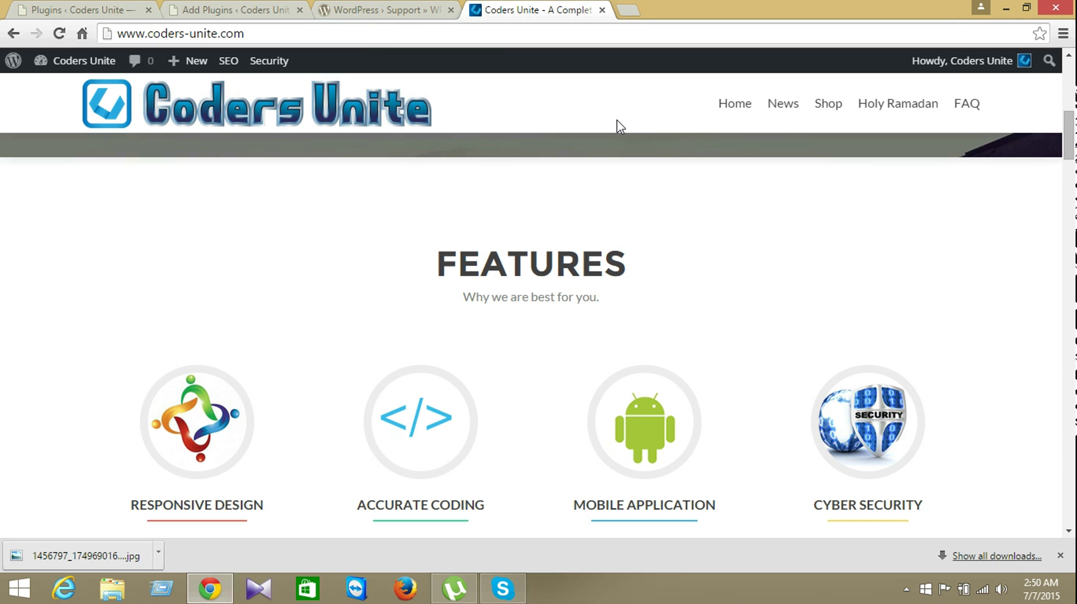
pyautogui.rightClick(733, 113)
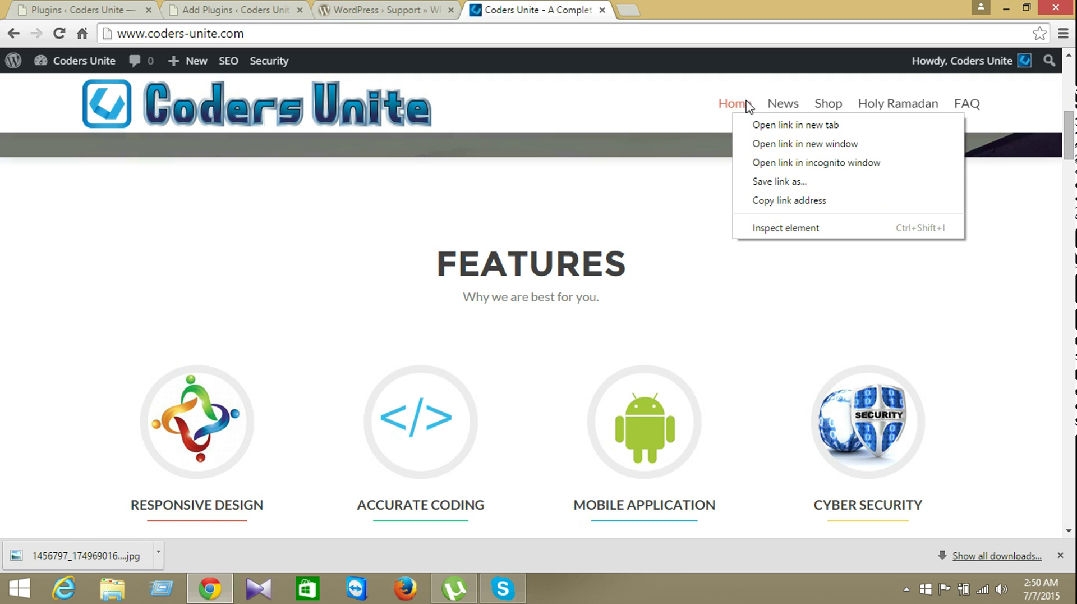
pyautogui.click(672, 126)
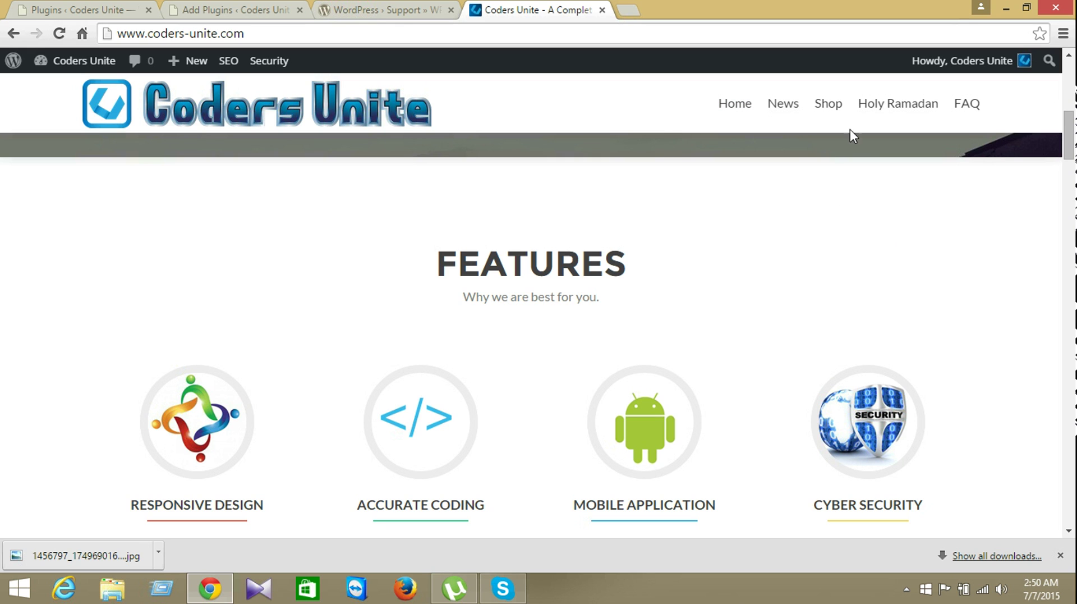
# Go through Shop and News to the 'Website for Teachers and Students' post and select its paragraphs
pyautogui.click(834, 115)
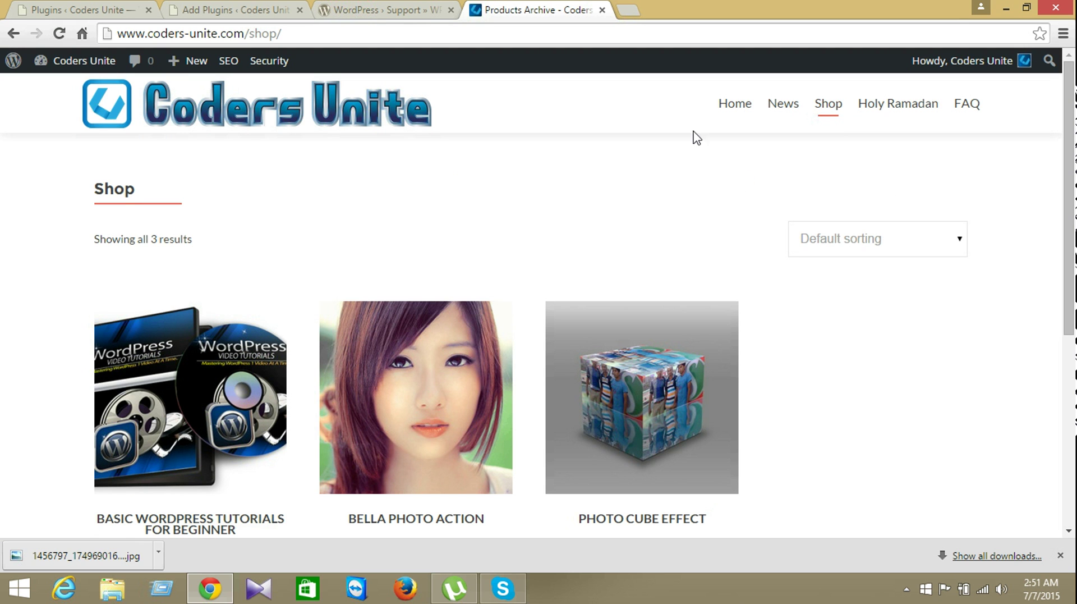
pyautogui.click(777, 110)
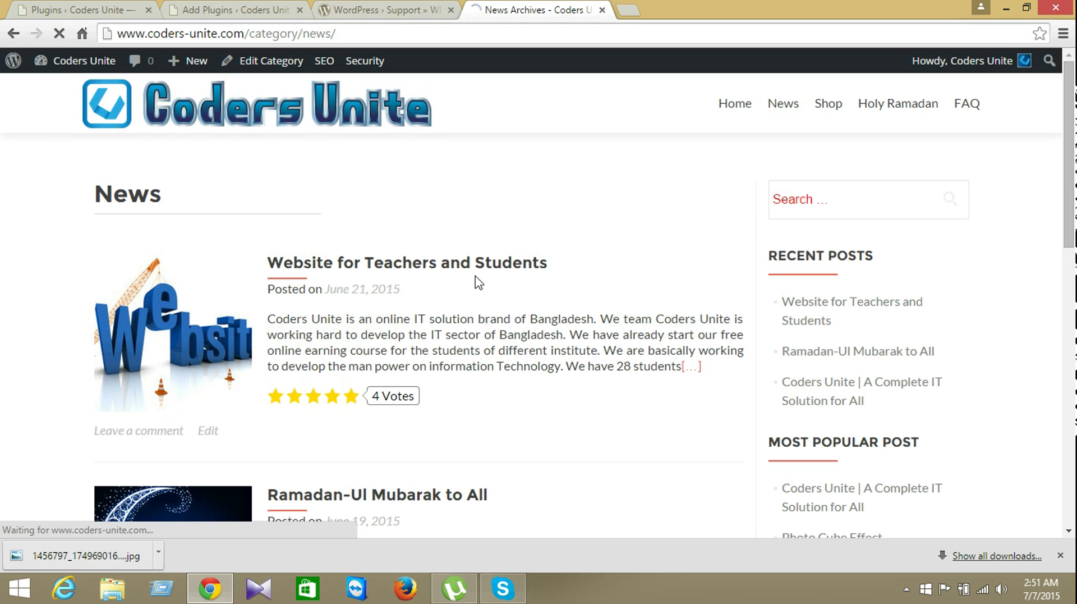
pyautogui.click(429, 268)
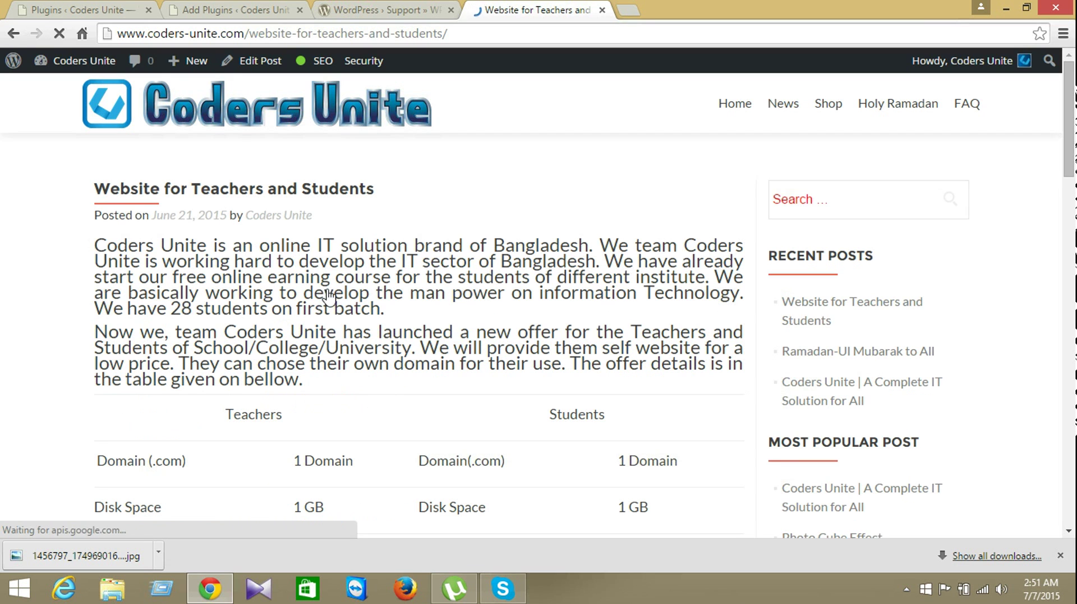
pyautogui.moveTo(98, 245); pyautogui.dragTo(306, 383)
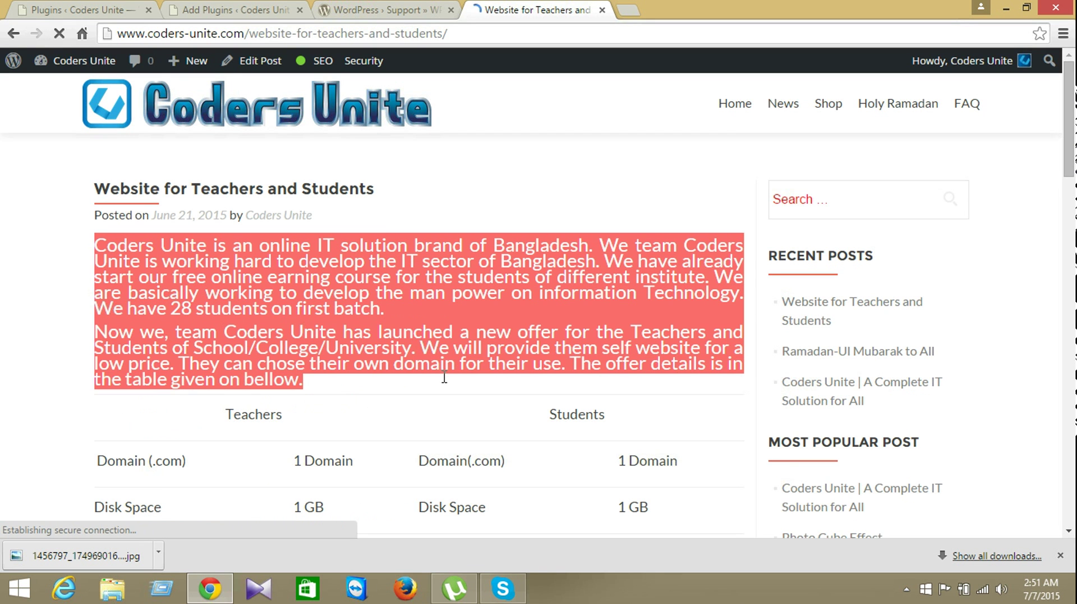